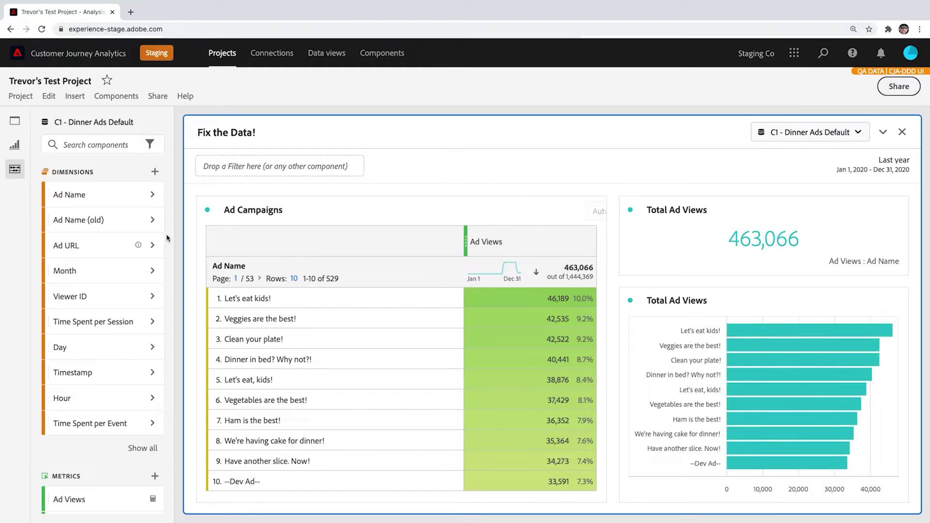
Create a new derived dimension from the Dimensions panel and title it 'Fixed Ad Name'.
click(154, 173)
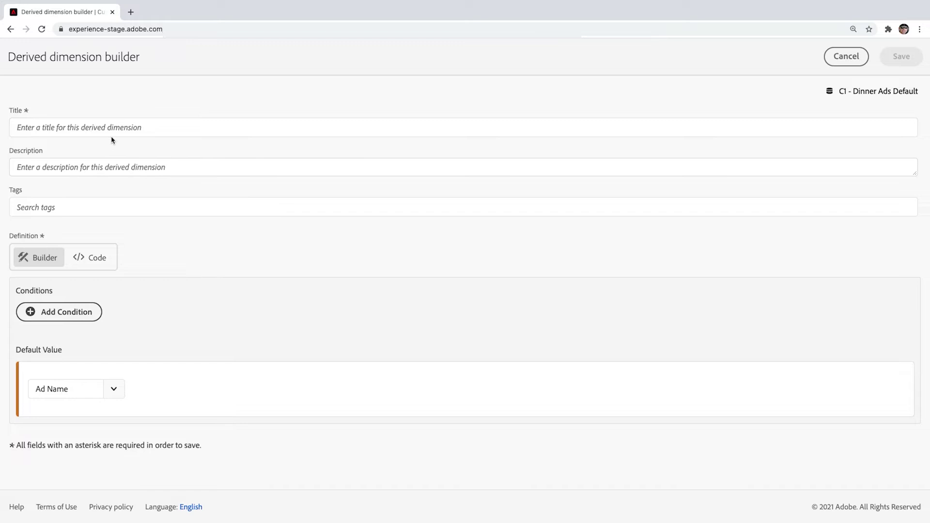
click(108, 133)
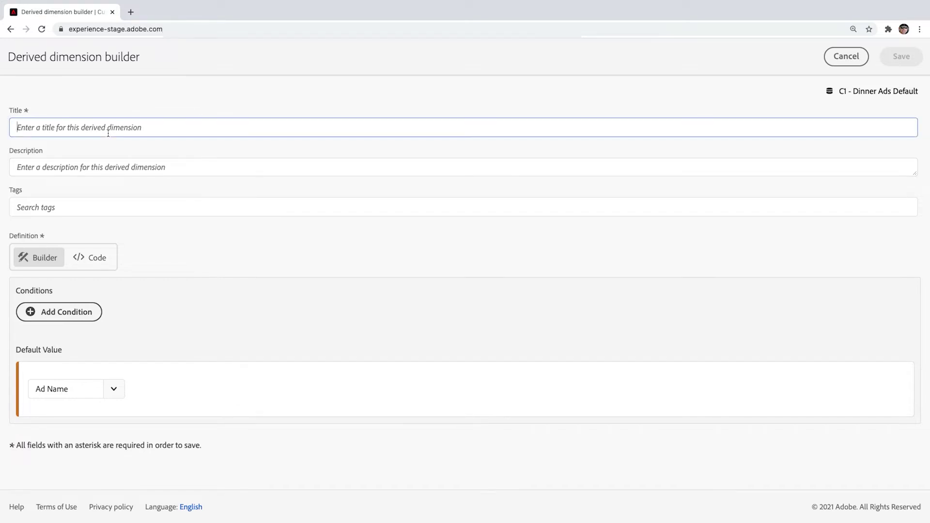
text(Fixe)
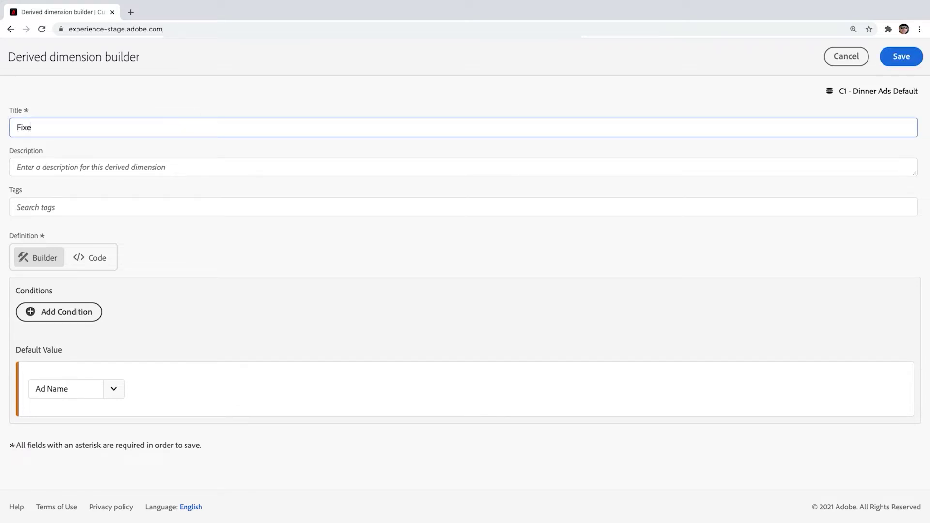
text(d Ad Name)
click(185, 222)
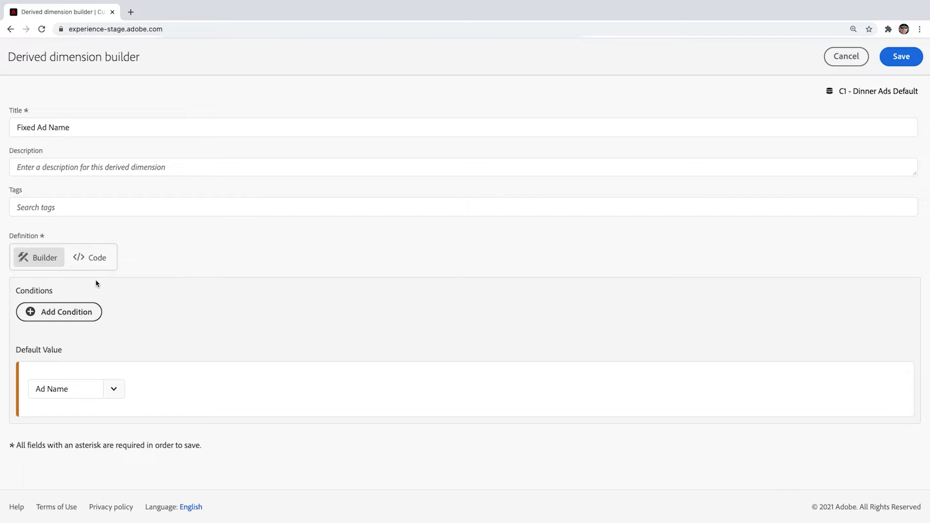
Add a condition: if Ad Name equals 'Let's eat kids!', output text 'Let's eat, kids!'.
click(79, 309)
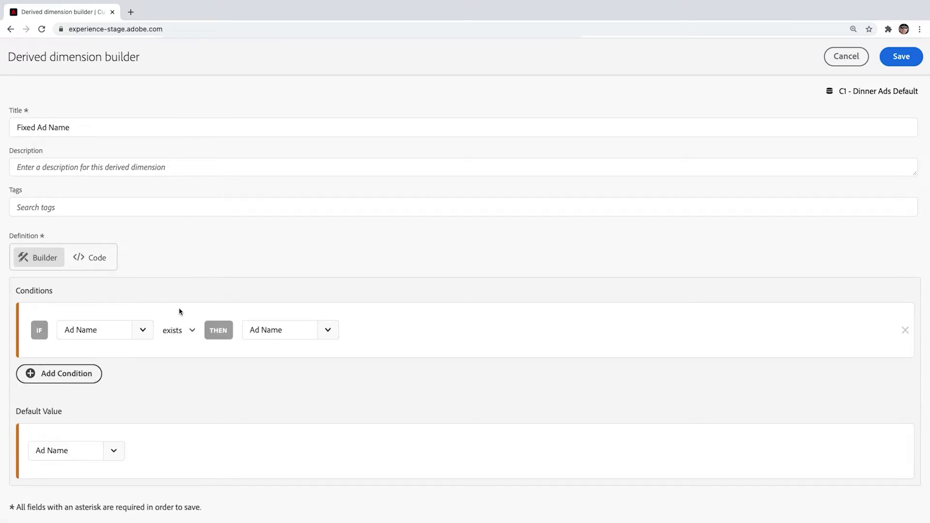
click(186, 333)
click(186, 130)
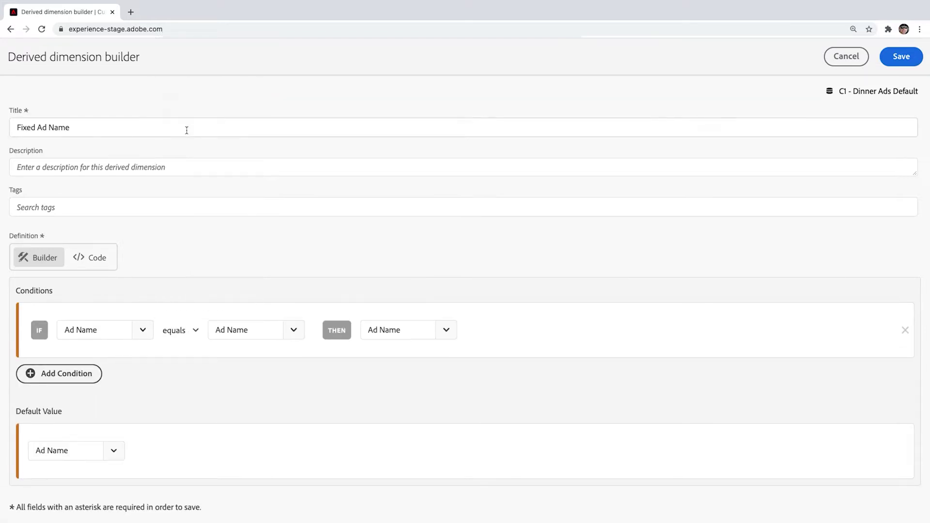
click(294, 329)
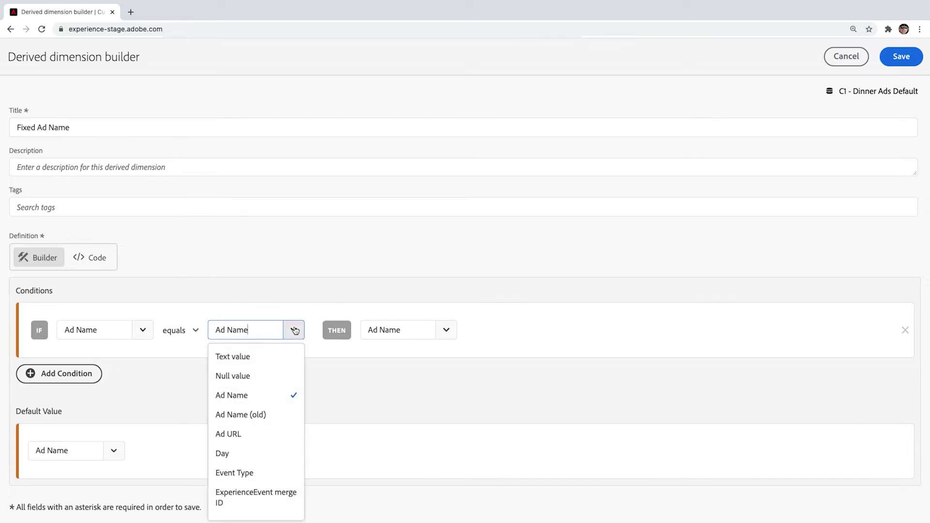
click(276, 357)
text(Let's eat kids!)
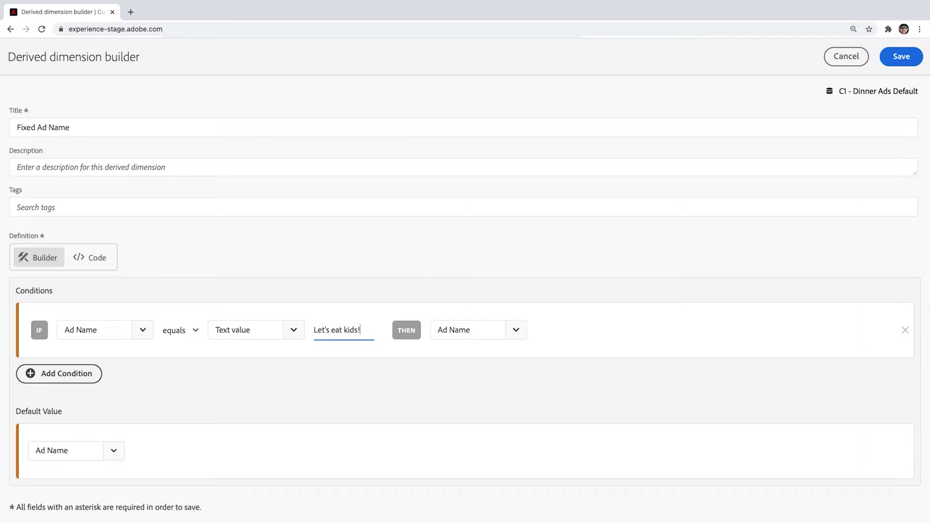
click(508, 332)
click(468, 358)
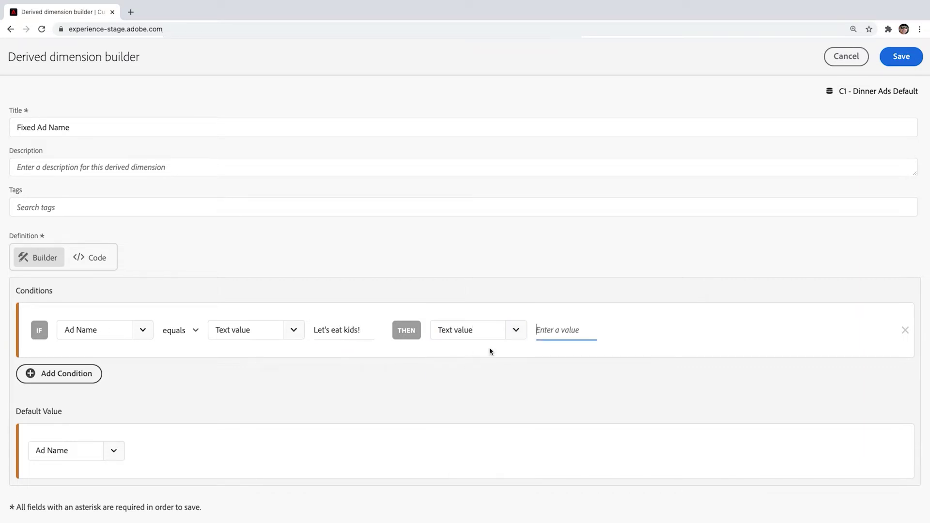
text(Let's eat, kids!)
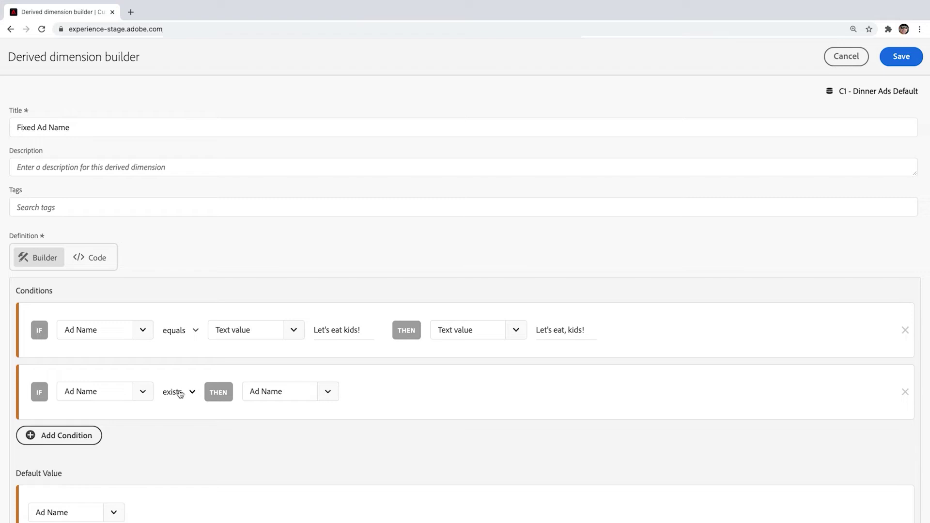
Make the second condition turn Ad Name equals '--Dev Ad--' into a Null value.
click(180, 394)
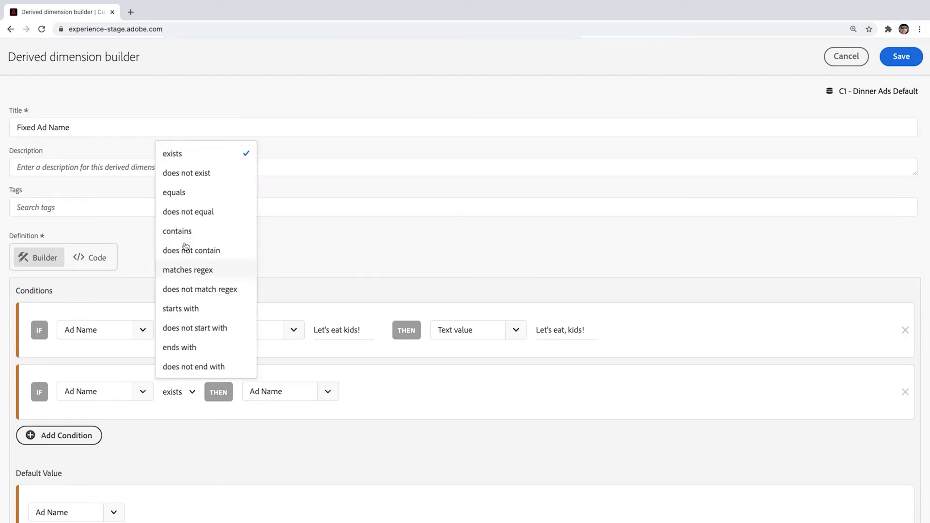
click(182, 193)
click(293, 391)
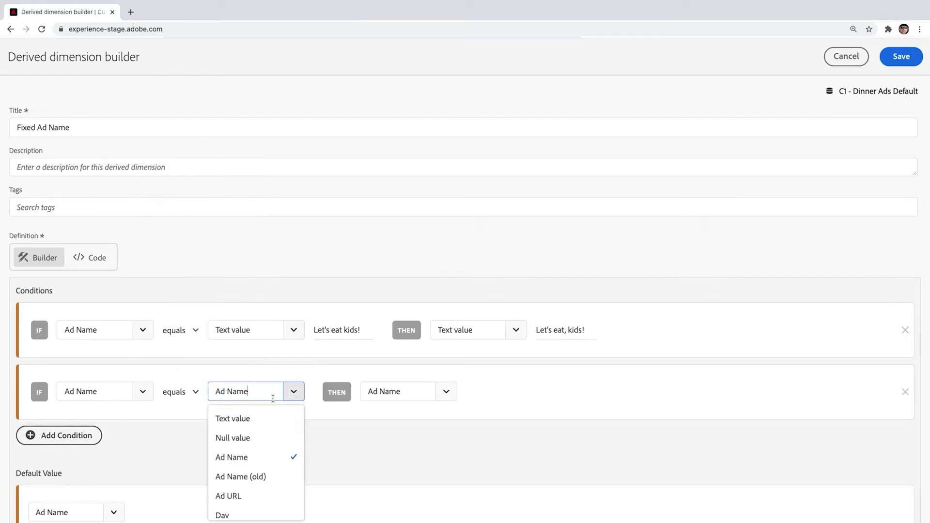
click(253, 416)
text(--Dev Ad-)
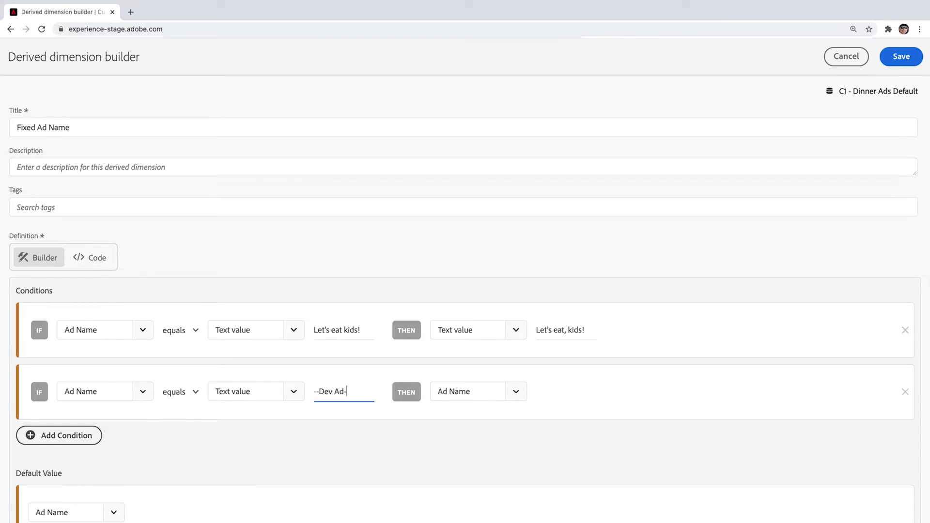
text(-)
click(516, 391)
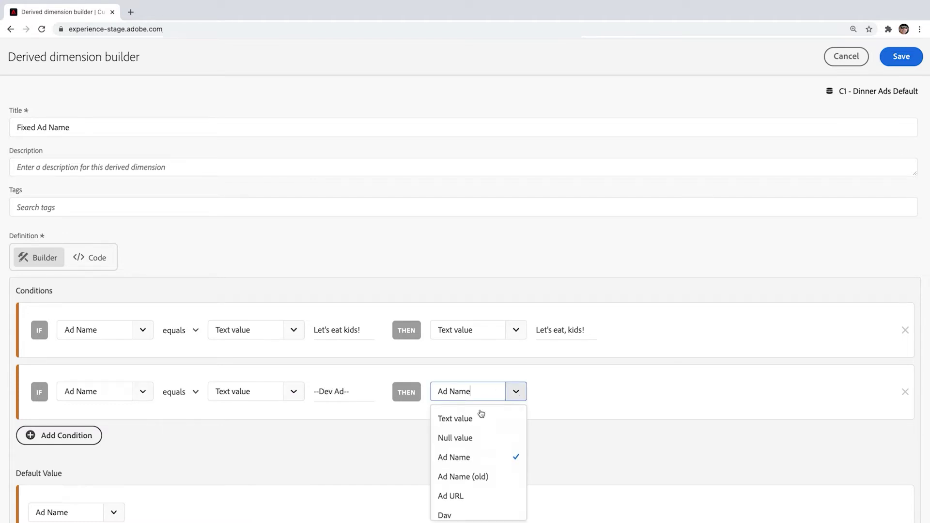
click(466, 439)
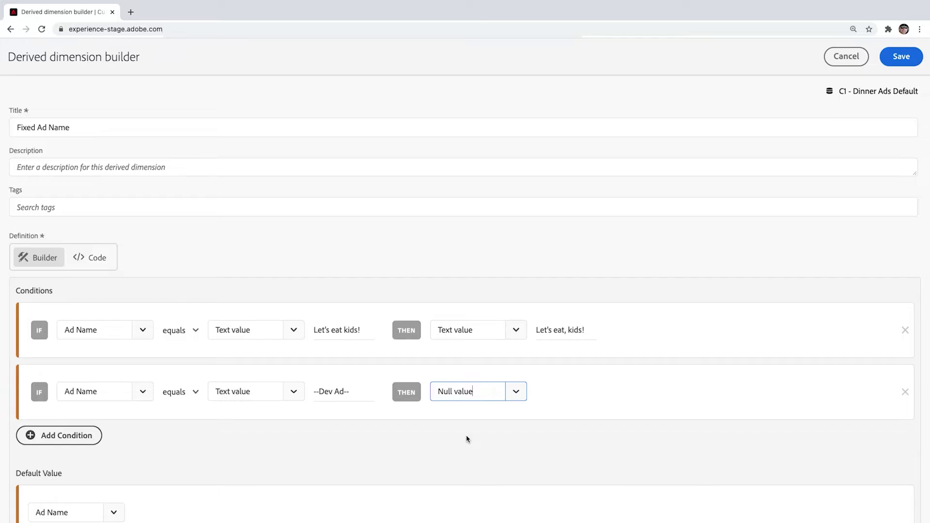
Save Fixed Ad Name and drop it onto the table's Ad Name column to replace it.
click(901, 56)
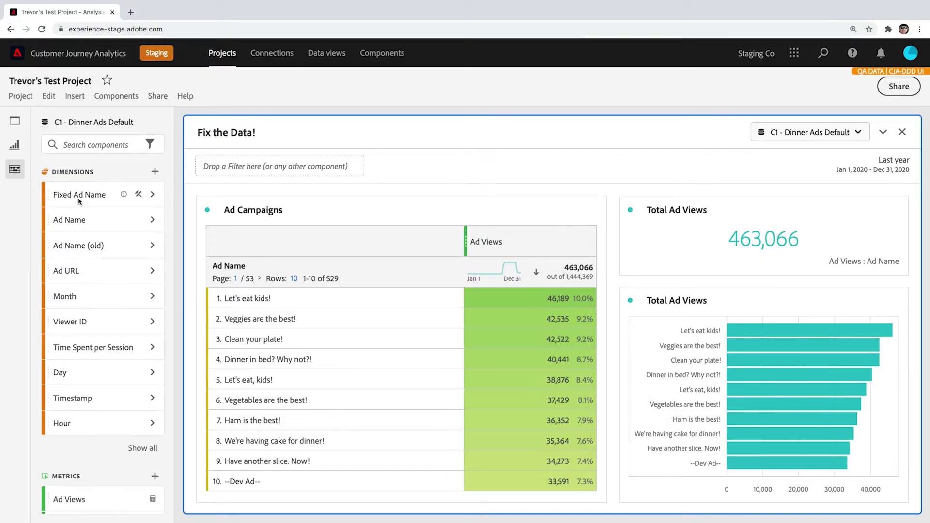
drag(79, 200, 287, 273)
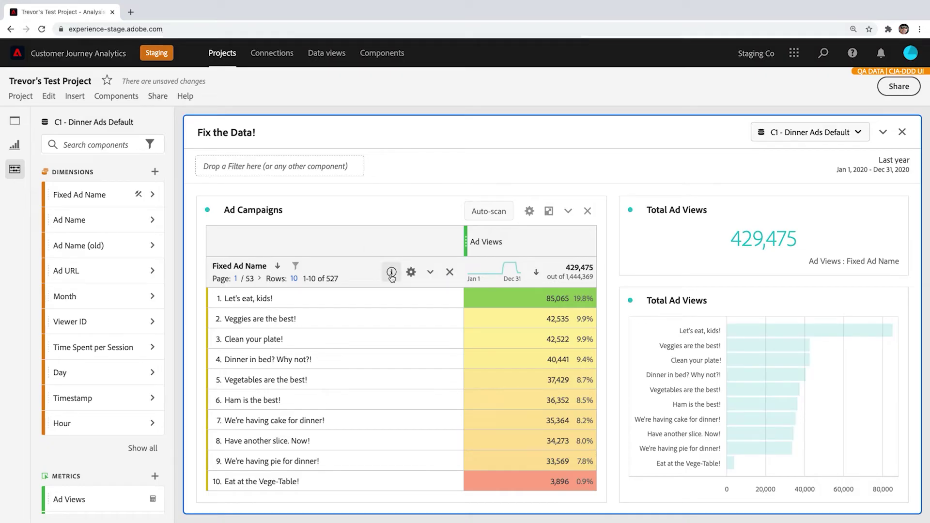
Edit Fixed Ad Name and add a third condition, defaulting to Ad Name exists.
mouse_move(391, 274)
click(497, 309)
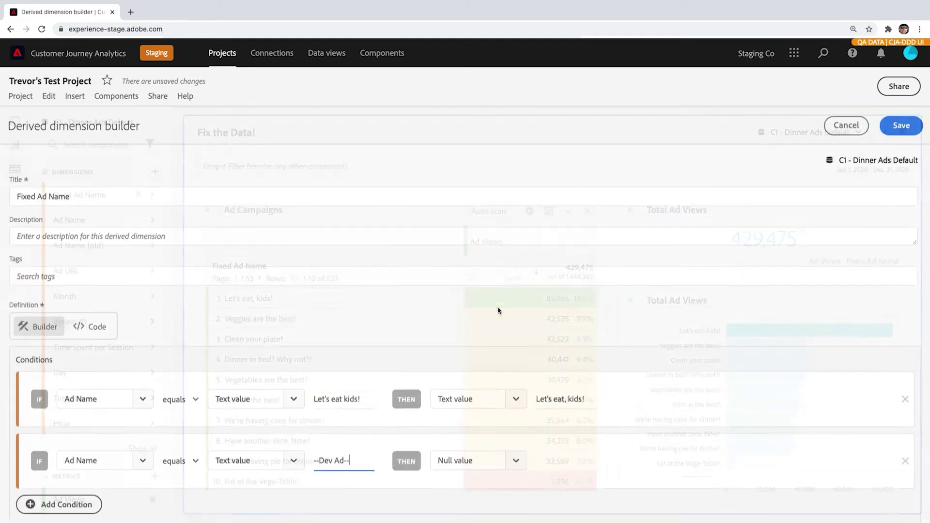
scroll(492, 286, down, 3)
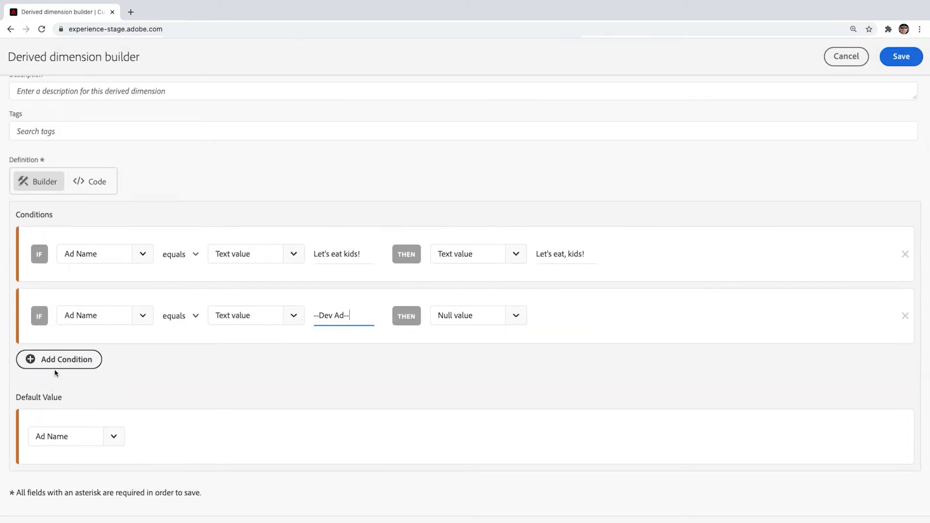
click(60, 362)
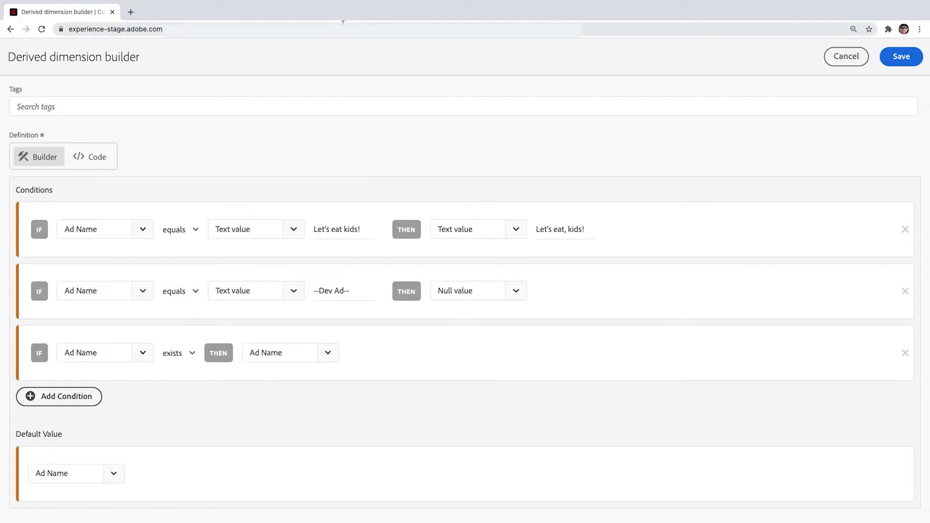
click(73, 29)
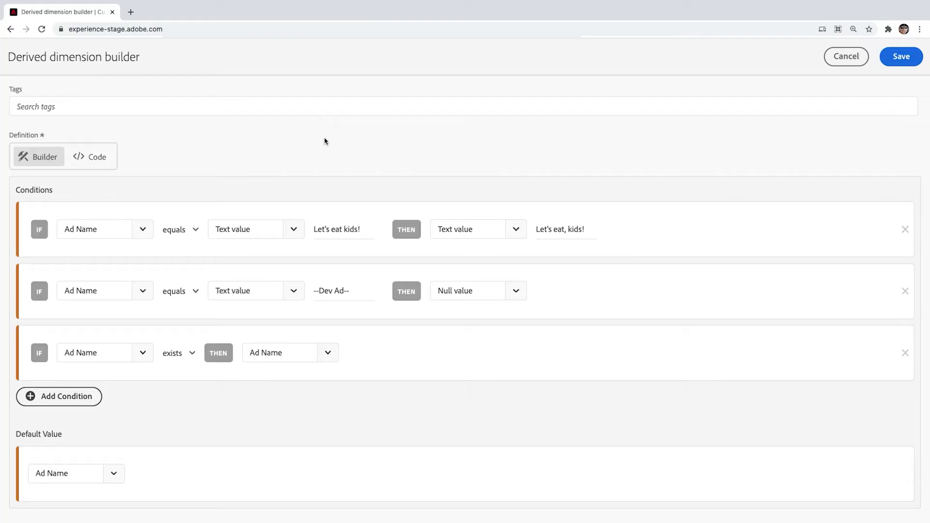
Base the third condition on the Ad URL's 'ad' query string parameter.
click(145, 360)
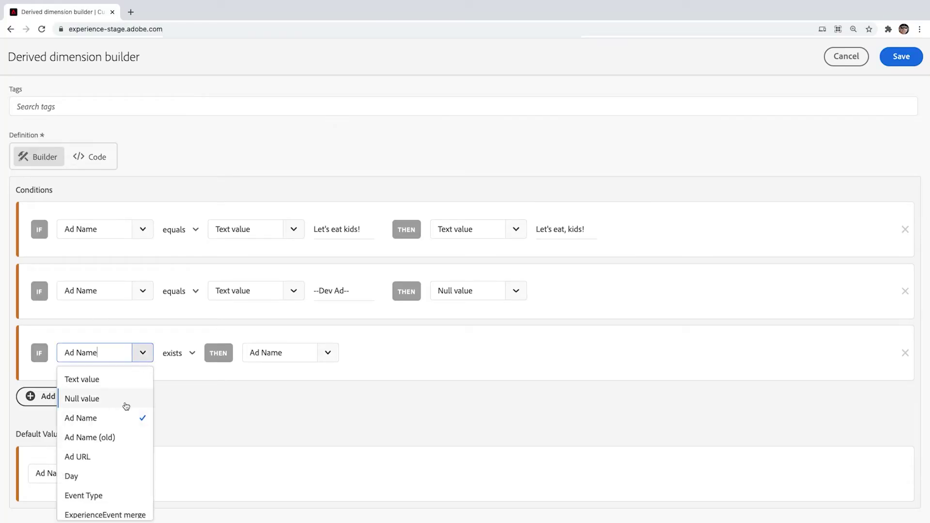
scroll(121, 433, down, 10)
scroll(121, 432, down, 6)
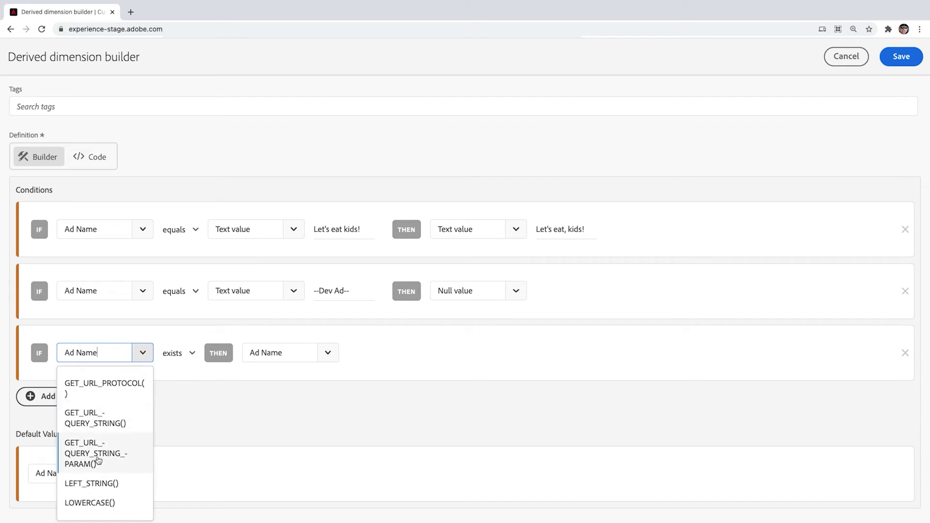
click(98, 459)
click(248, 357)
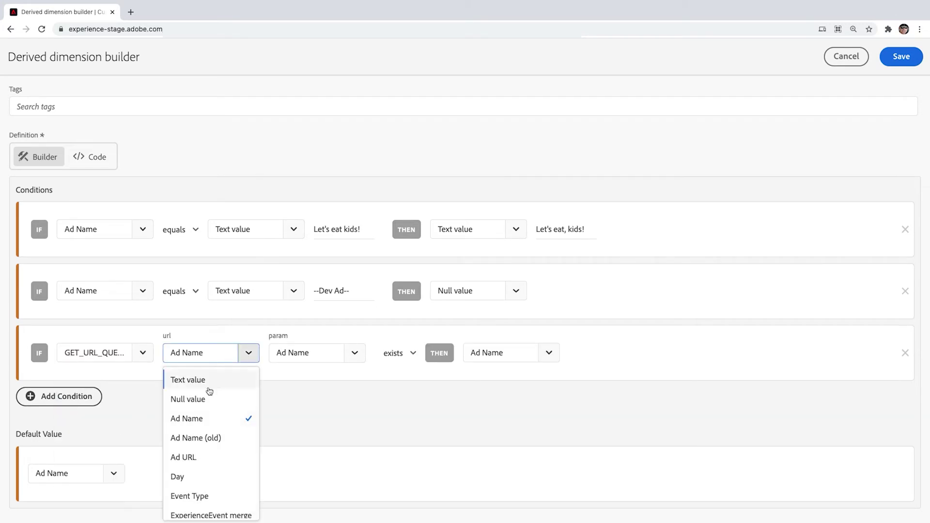
click(193, 454)
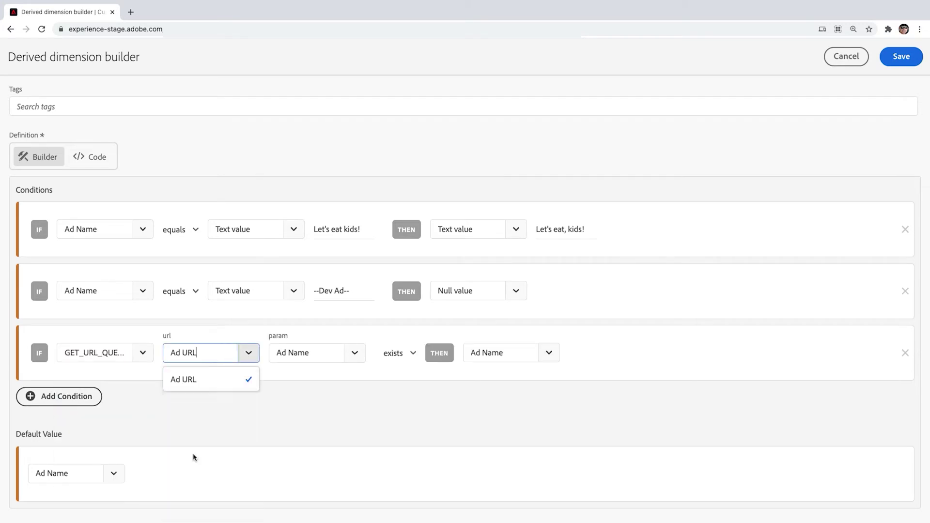
click(361, 356)
click(293, 380)
click(390, 354)
text(ad)
Make it equal 'd11', output text 'Wine+Dinner=Winner', and save the dimension.
click(474, 356)
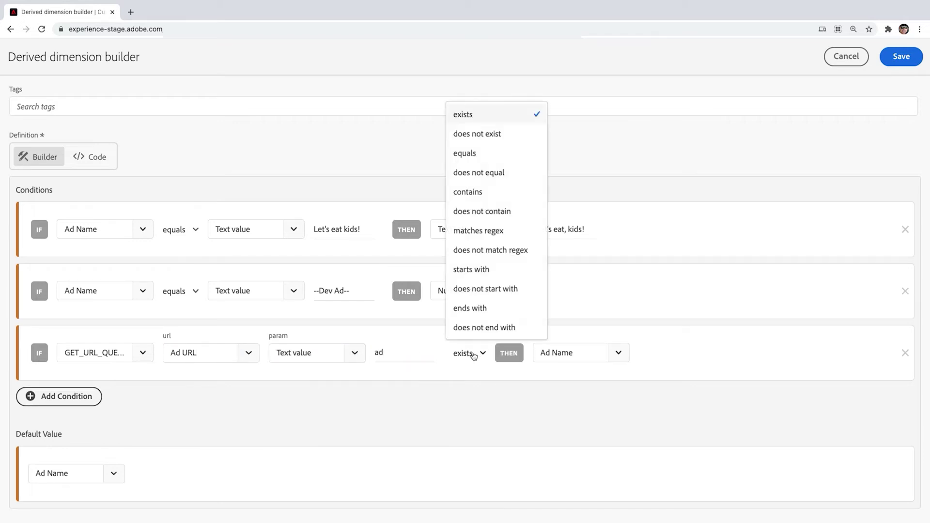
click(484, 156)
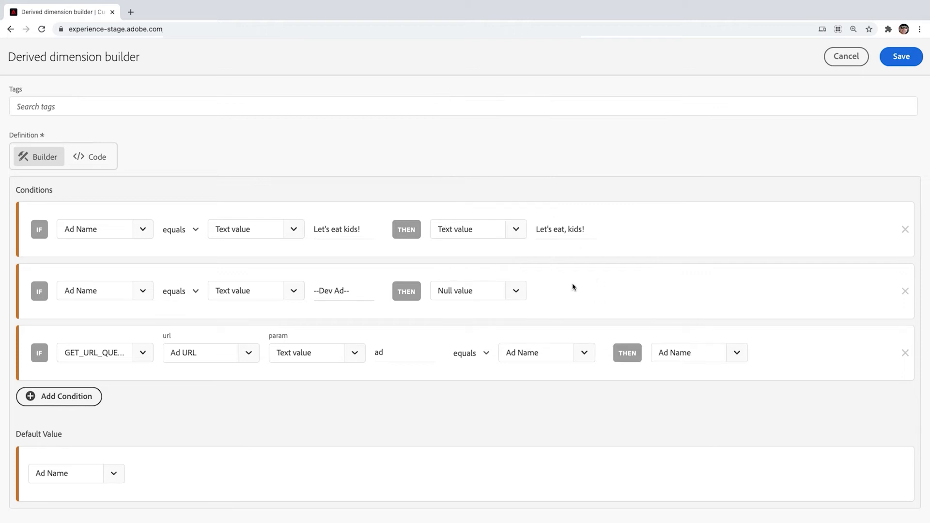
click(577, 357)
click(536, 379)
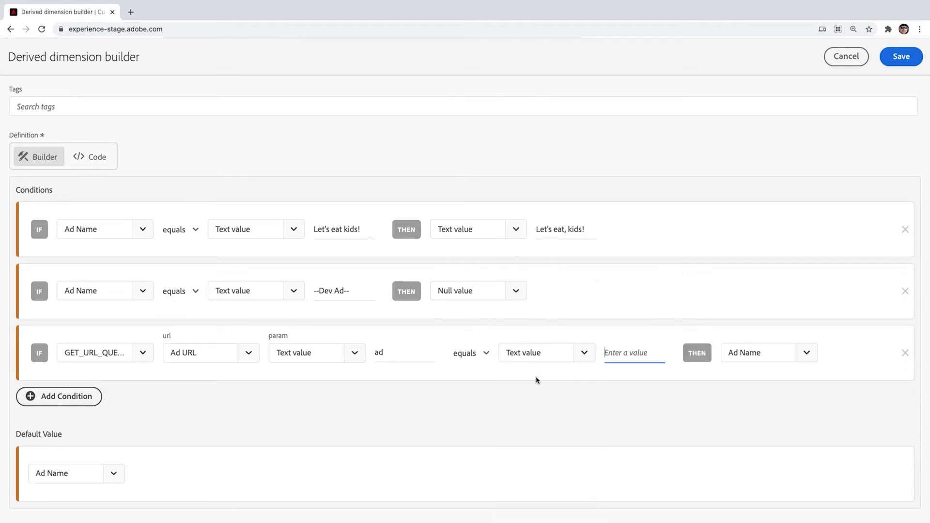
text(d11)
click(803, 351)
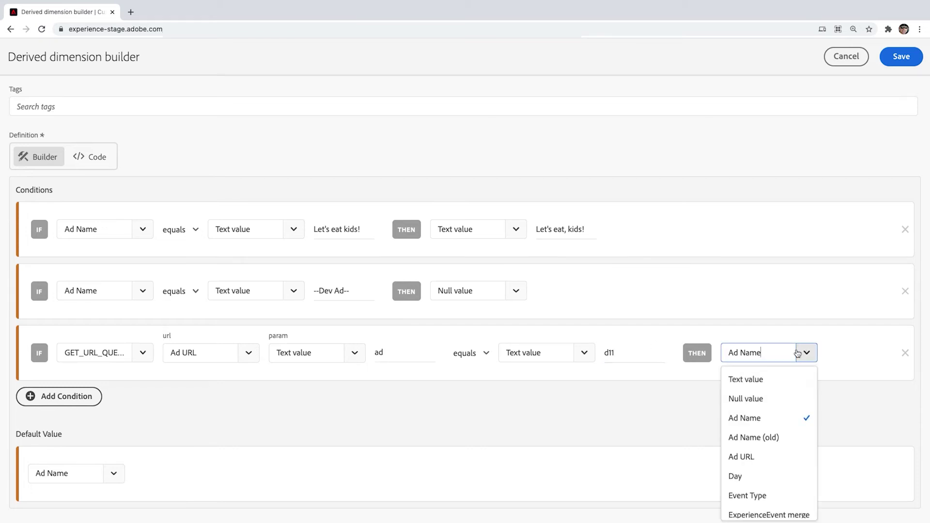
click(758, 383)
text(Wine+Dinner=)
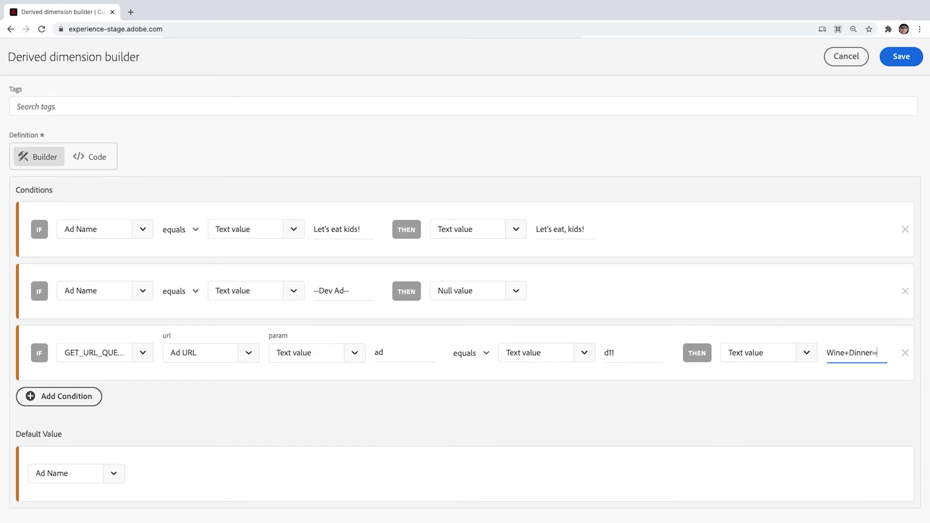
text(Winner)
click(900, 56)
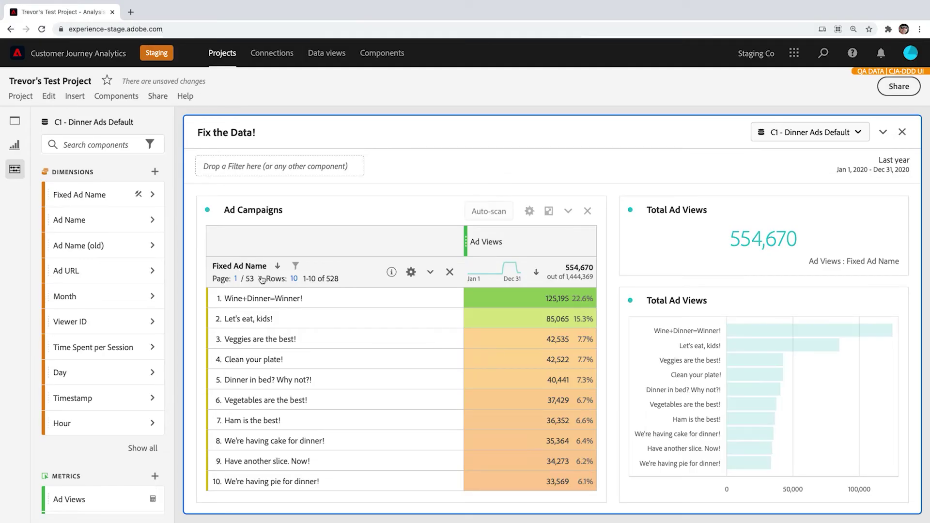
Go to page 2 of the Fixed Ad Name table, showing rows 11–20 including NULL.
click(261, 280)
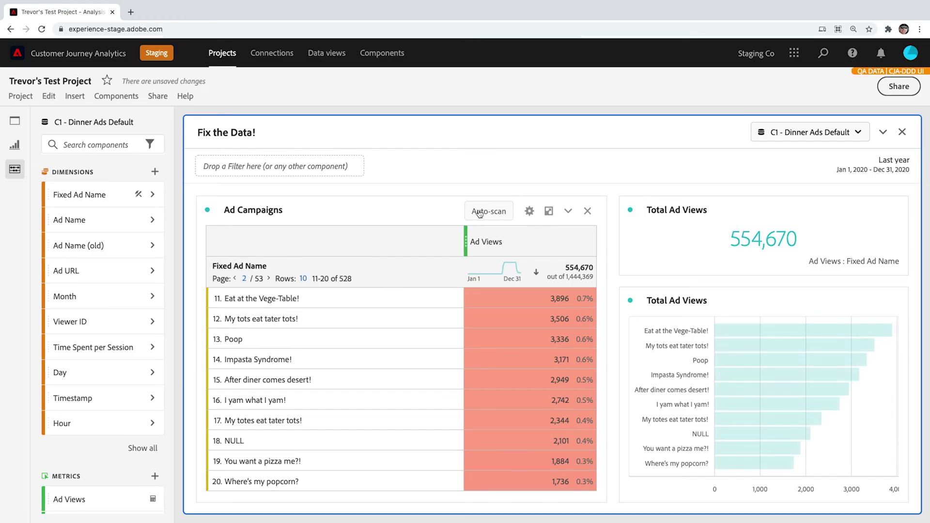
Run Auto-scan on the Ad Campaigns table and accept all its cleanup suggestions.
click(483, 213)
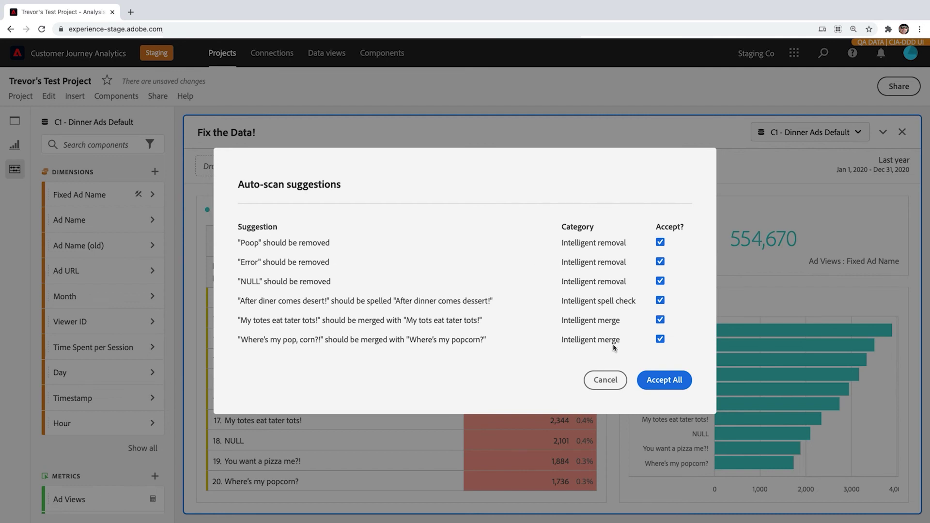
click(675, 381)
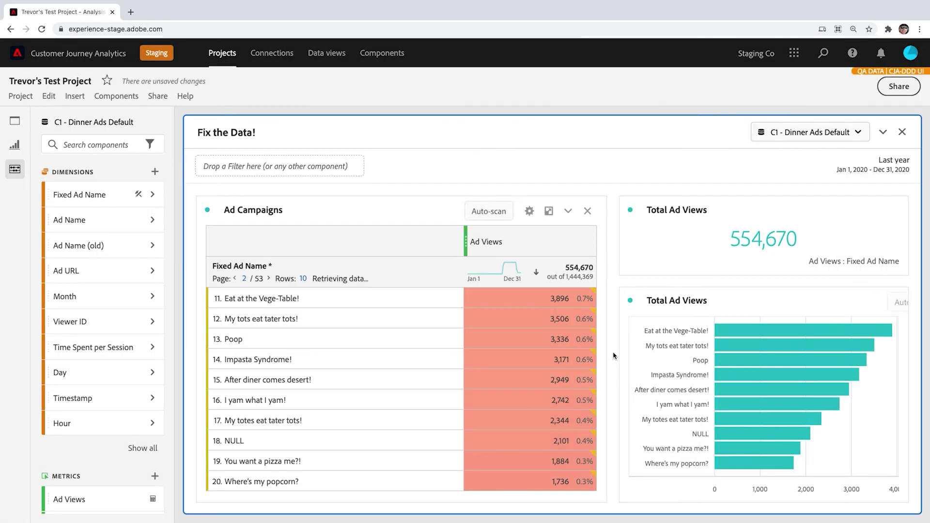